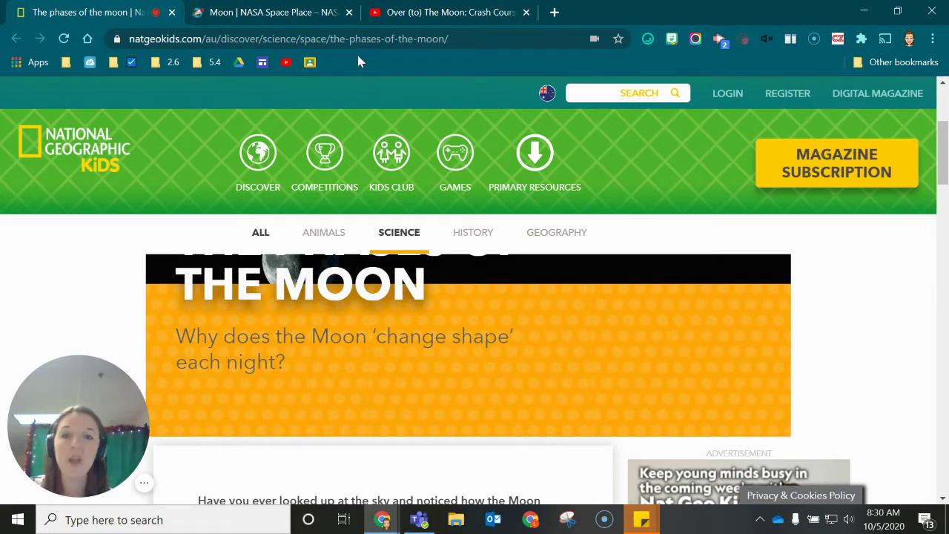
{"action": "left_click", "coordinate": [220, 9]}
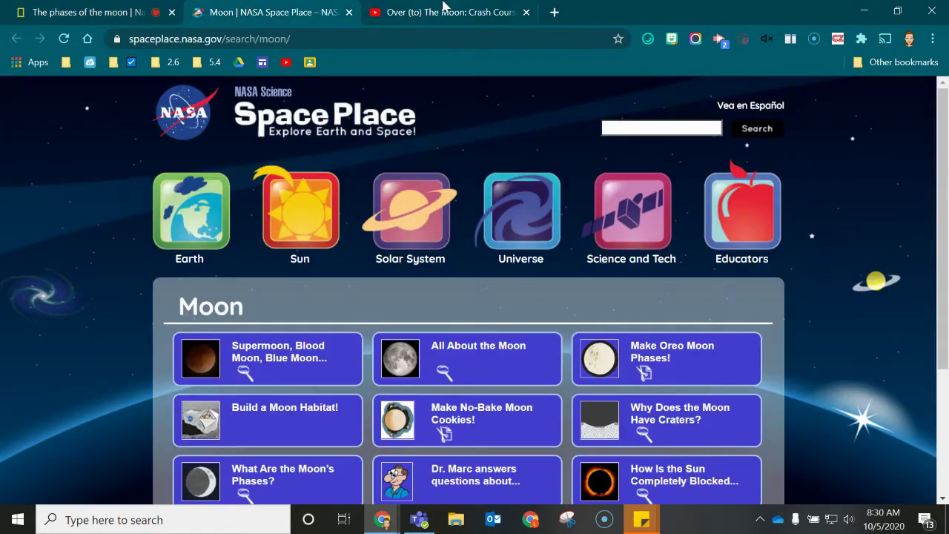
{"action": "left_click", "coordinate": [442, 8]}
{"action": "left_click", "coordinate": [33, 8]}
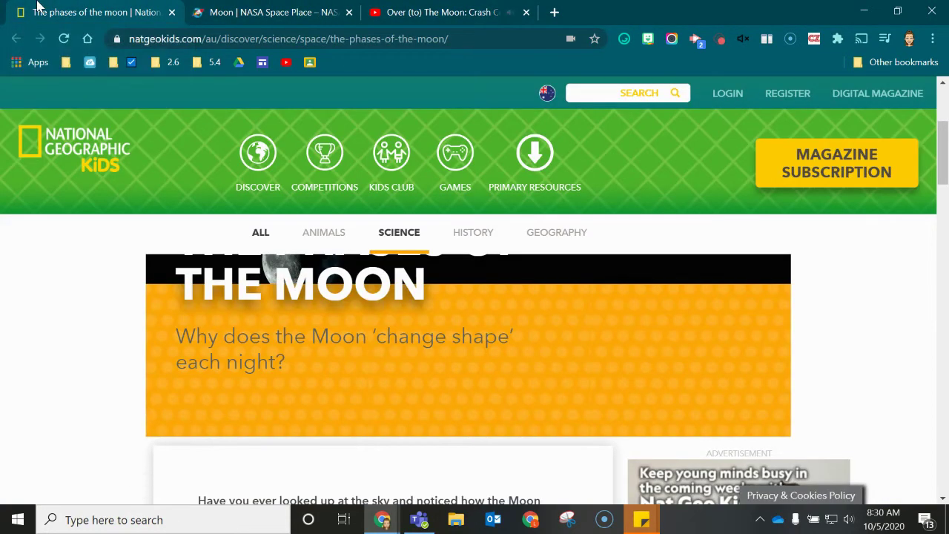
Bookmark the Crash Course Kids "Over (to) The Moon" YouTube video under the name "Moon Video".
{"action": "left_click", "coordinate": [413, 8]}
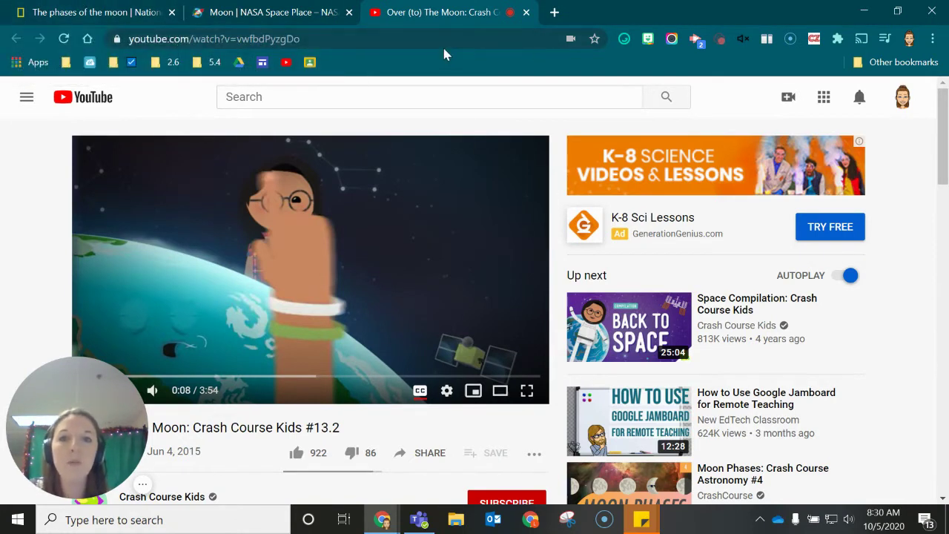
{"action": "left_click", "coordinate": [595, 40]}
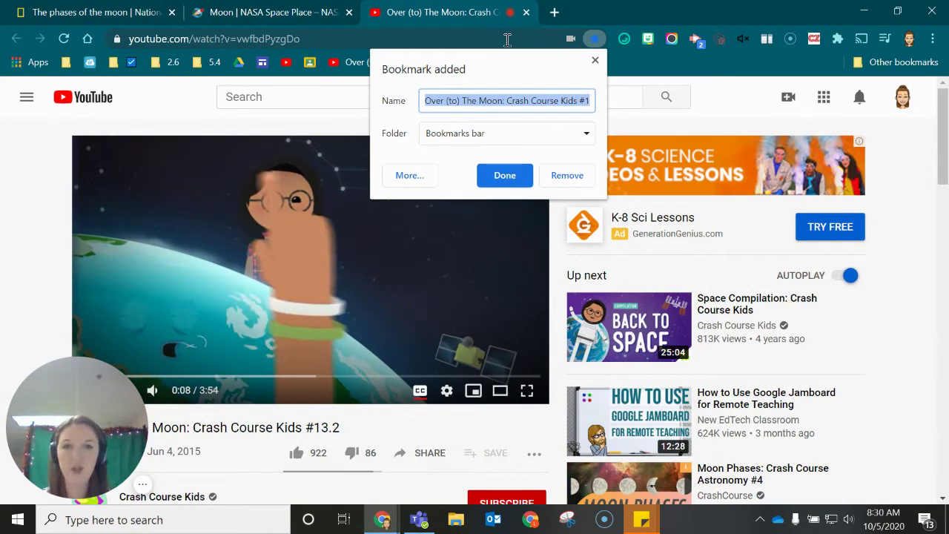
{"action": "type", "text": "Moon Video"}
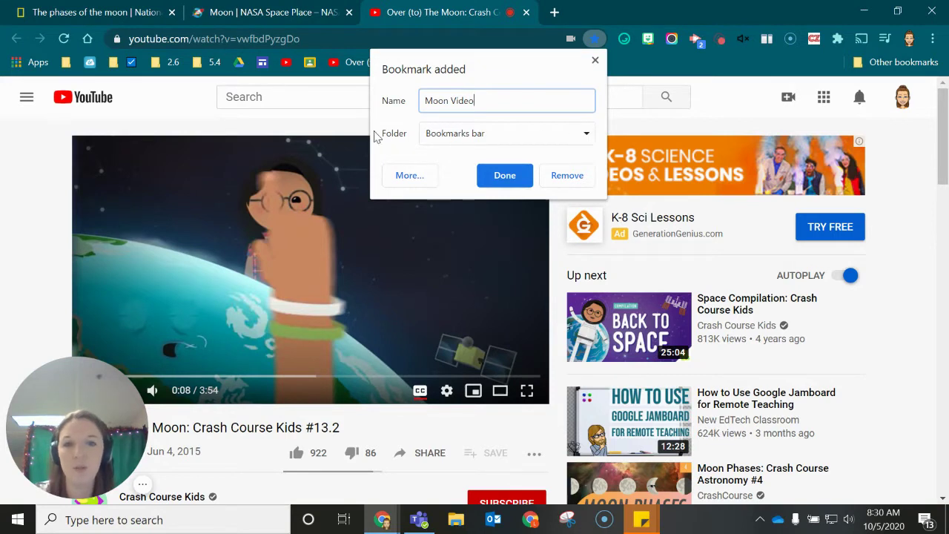
Create a new folder named "Moon Resources" in the bookmarks bar and save the Moon Video bookmark in it.
{"action": "left_click", "coordinate": [499, 140]}
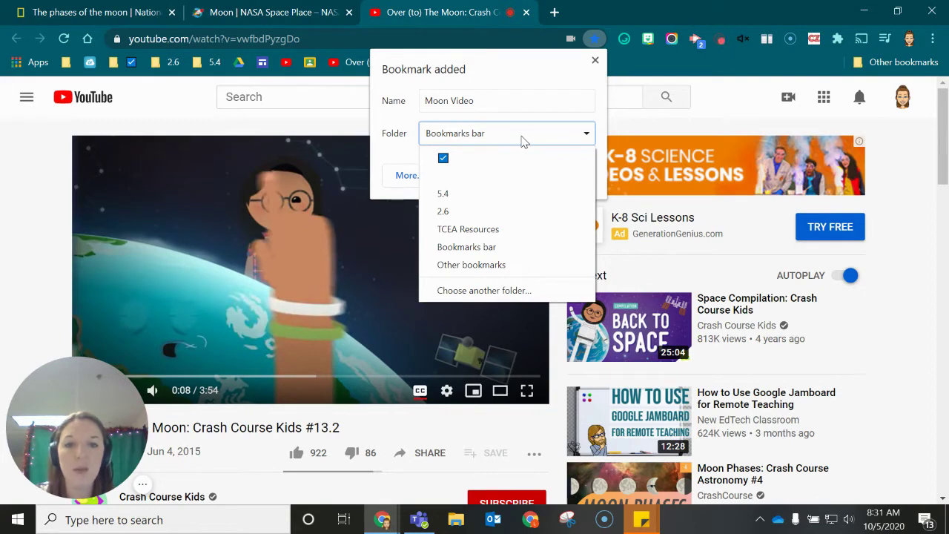
{"action": "left_click", "coordinate": [543, 297]}
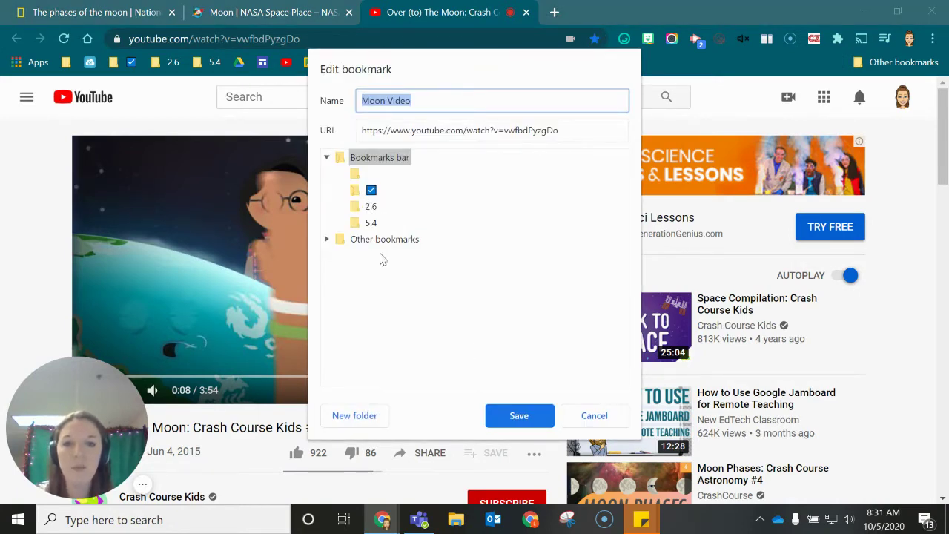
{"action": "left_click", "coordinate": [356, 417]}
{"action": "type", "text": "Moon Resources"}
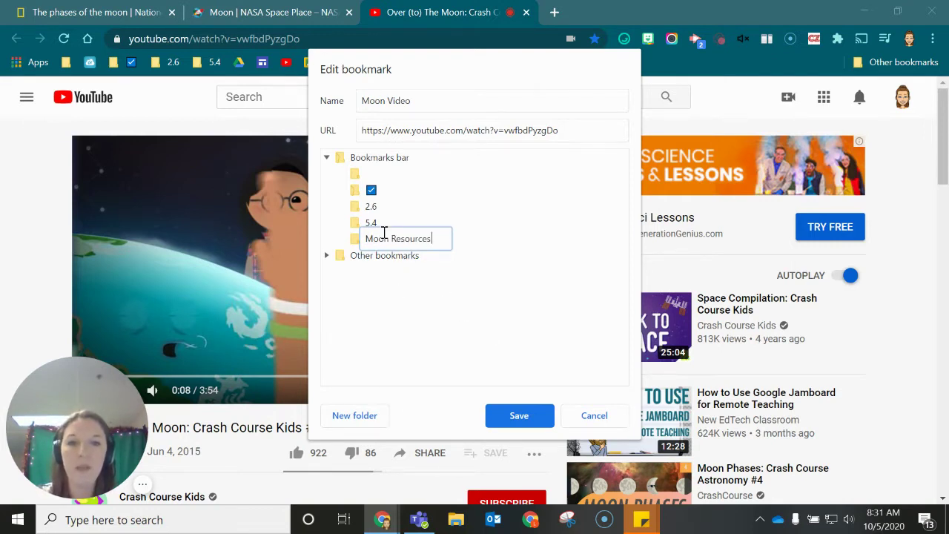
{"action": "left_click", "coordinate": [356, 241]}
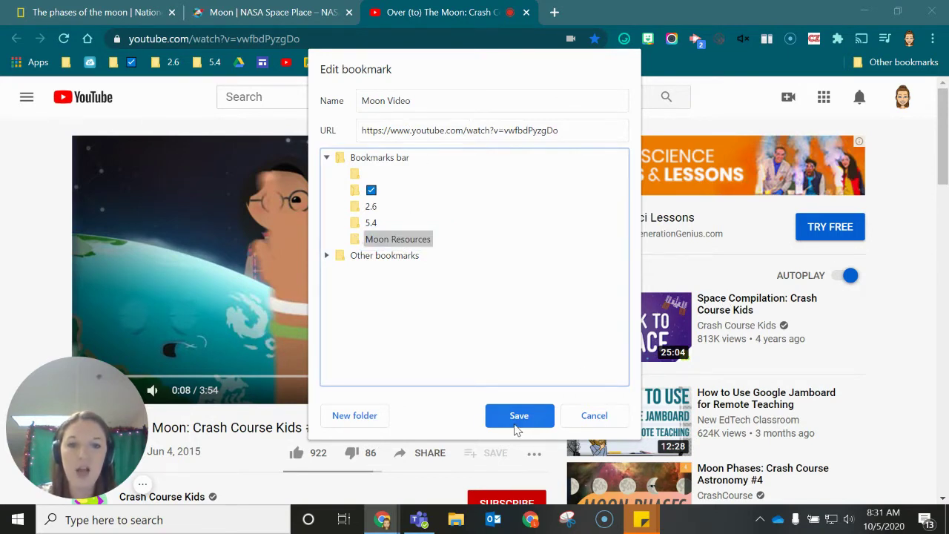
{"action": "left_click", "coordinate": [544, 420]}
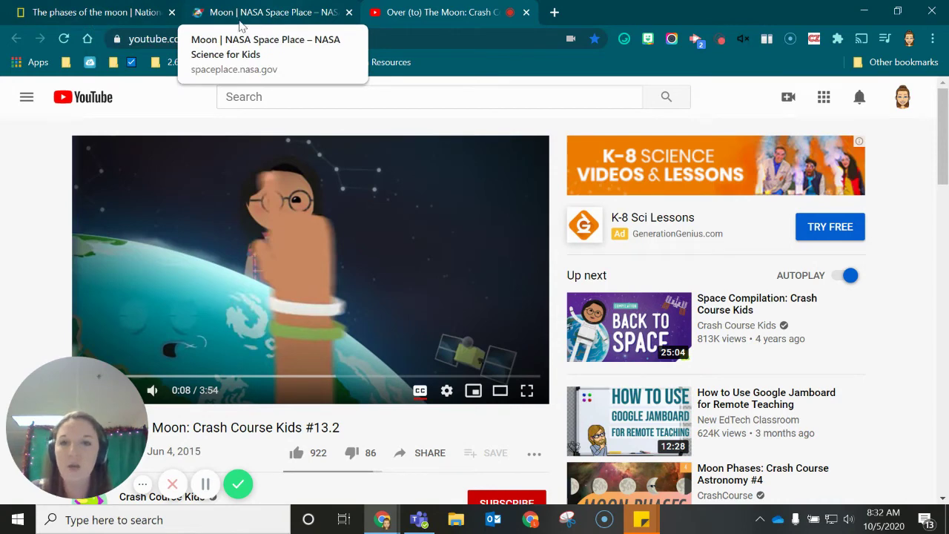
Bookmark the NASA Space Place Moon page in the Moon Resources folder, keeping its default name.
{"action": "left_click", "coordinate": [243, 20]}
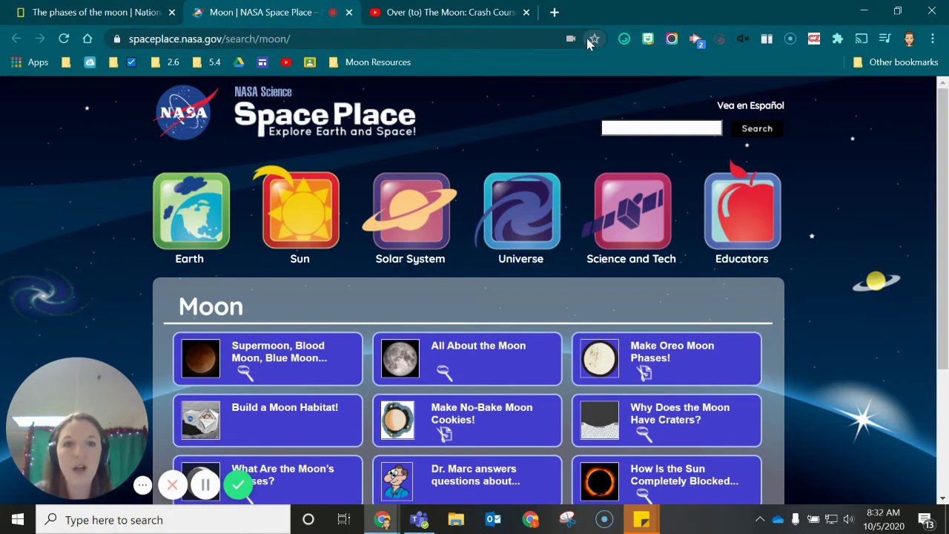
{"action": "left_click", "coordinate": [589, 38]}
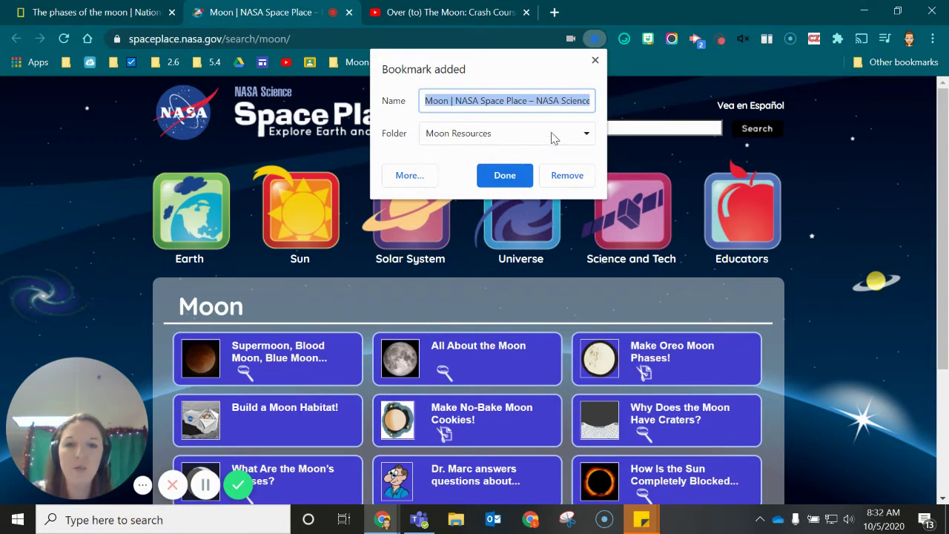
{"action": "left_click", "coordinate": [488, 140]}
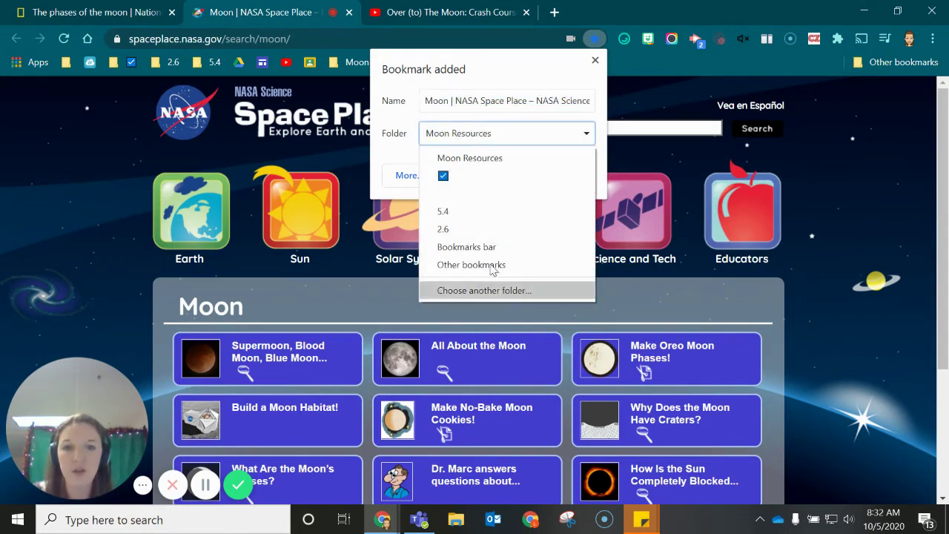
{"action": "left_click", "coordinate": [393, 146]}
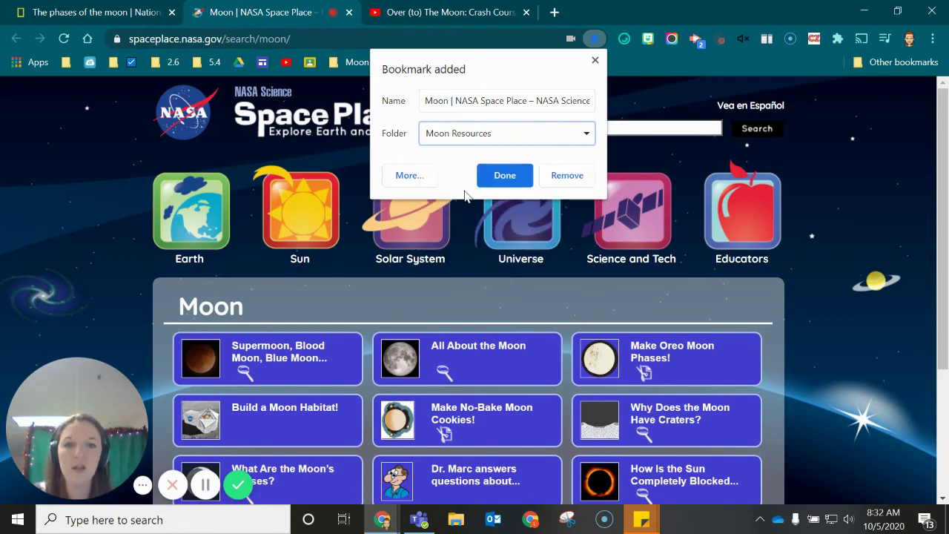
{"action": "left_click", "coordinate": [501, 176]}
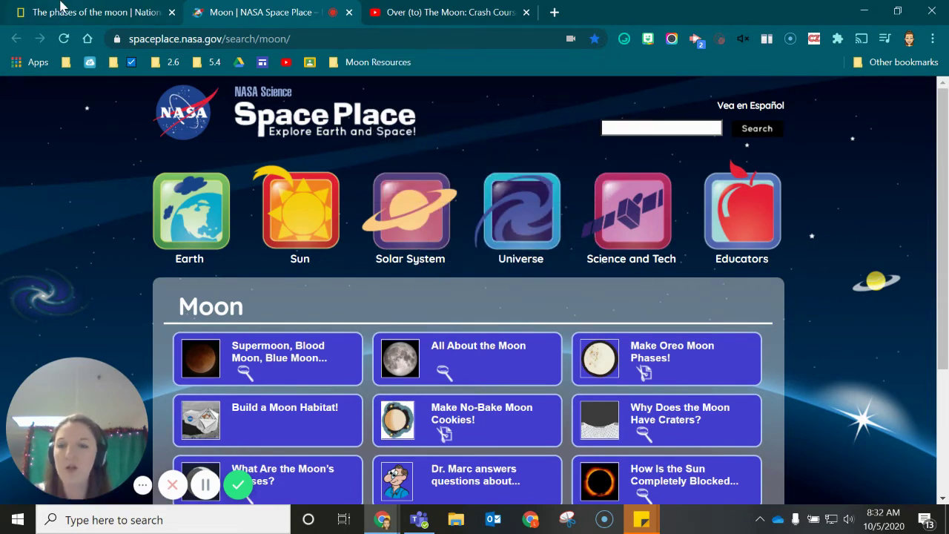
Bookmark the National Geographic Kids phases of the moon page as "Nat Geo" in the Moon Resources folder.
{"action": "key", "text": "ctrl+shift+Tab"}
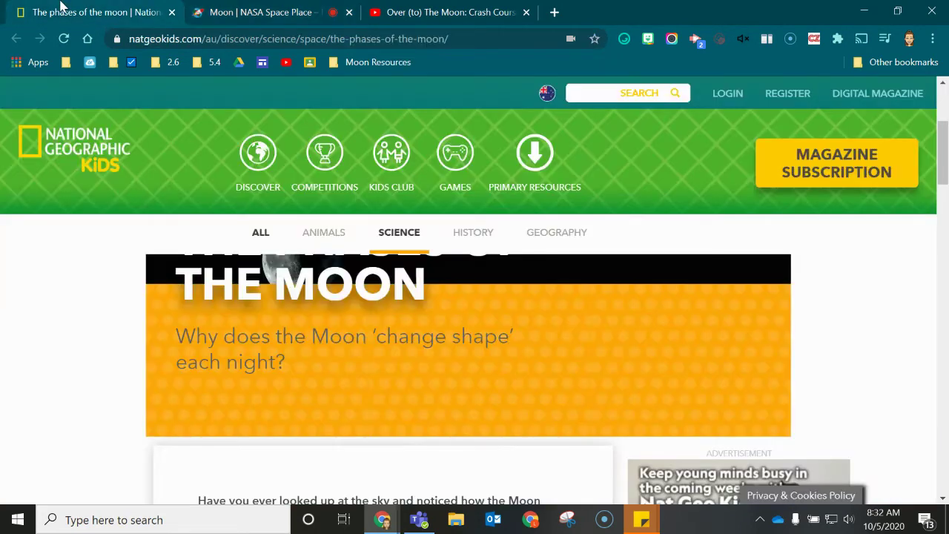
{"action": "left_click", "coordinate": [594, 38]}
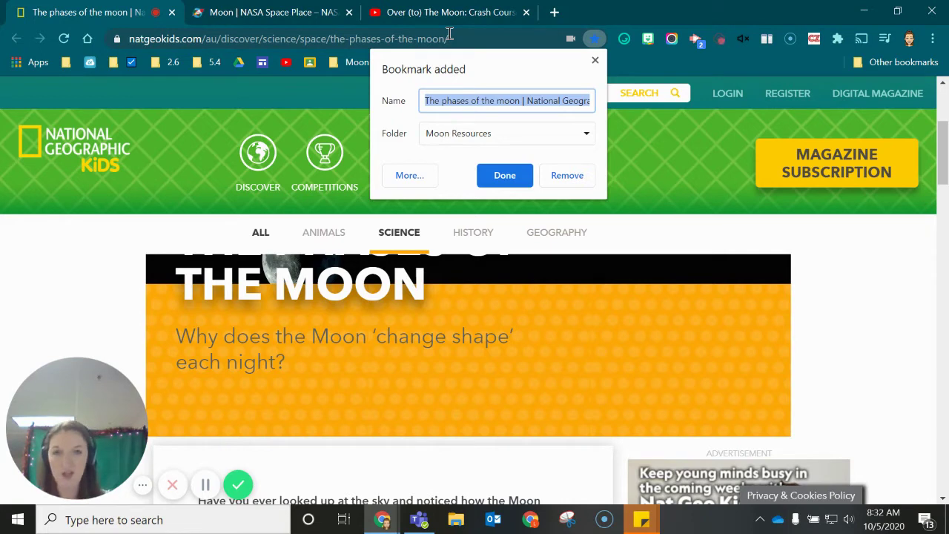
{"action": "type", "text": "Nat Geo"}
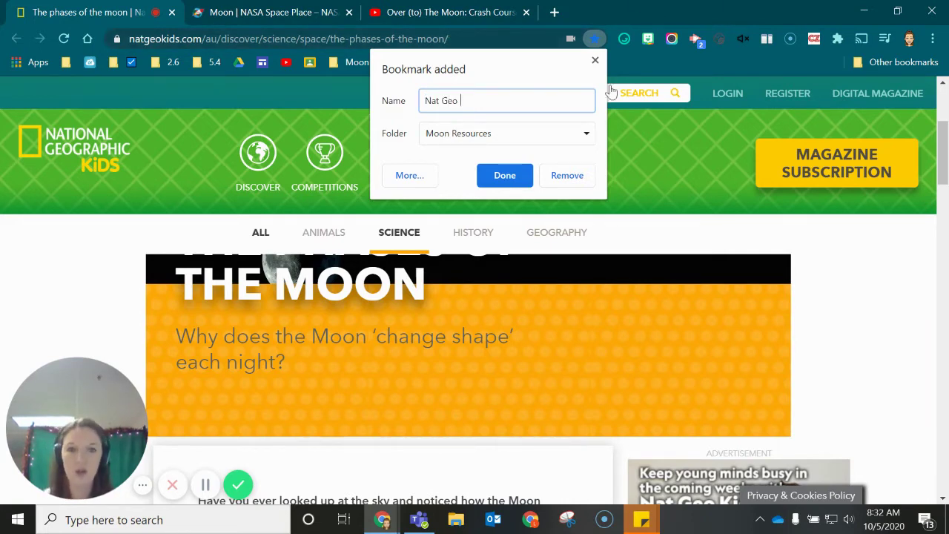
{"action": "left_click", "coordinate": [503, 175]}
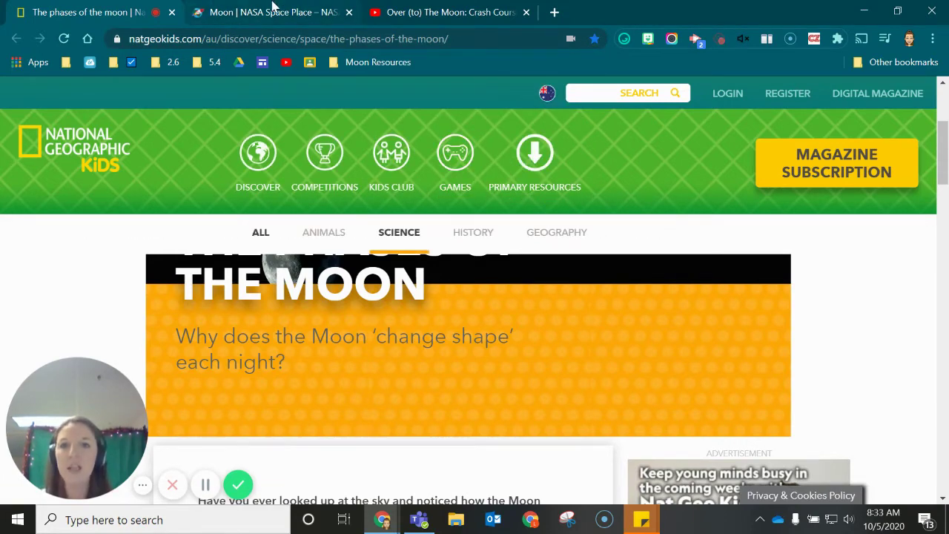
Rename the NASA Space Place bookmark in the Moon Resources folder to "NASA".
{"action": "left_click", "coordinate": [223, 10]}
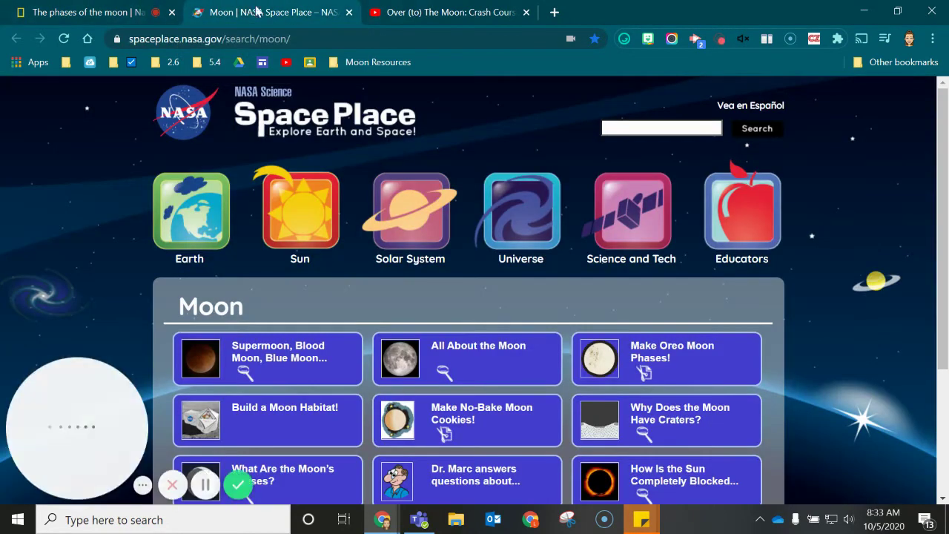
{"action": "left_click", "coordinate": [356, 66]}
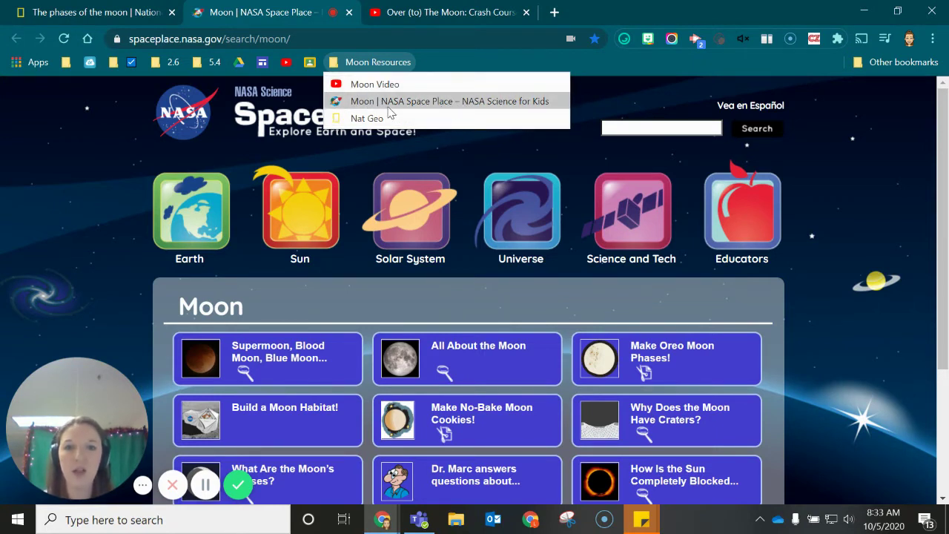
{"action": "right_click", "coordinate": [442, 106]}
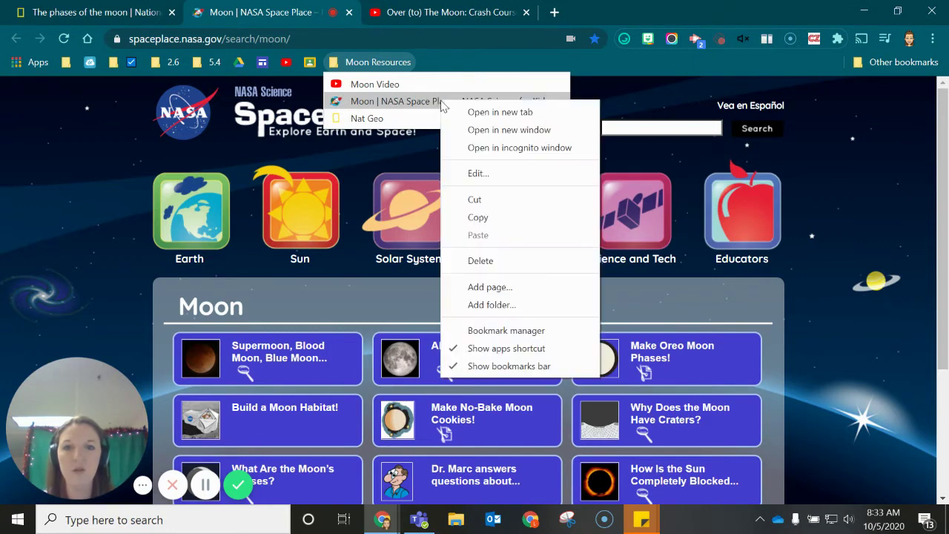
{"action": "left_click", "coordinate": [478, 173]}
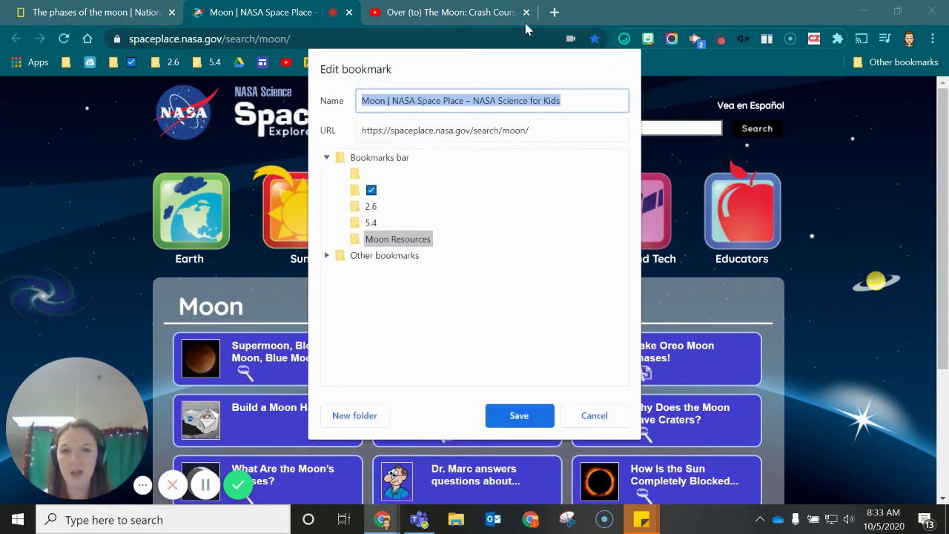
{"action": "type", "text": "NASA"}
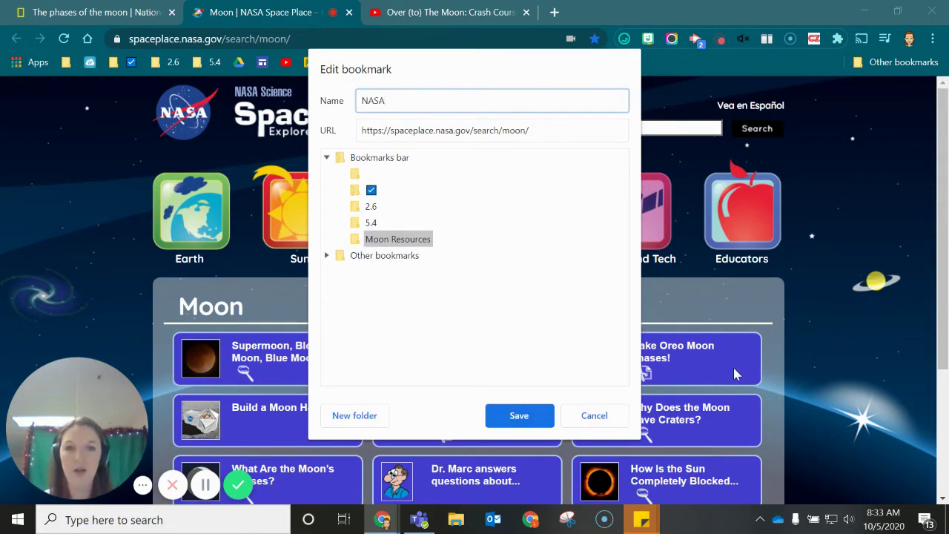
{"action": "left_click", "coordinate": [522, 412]}
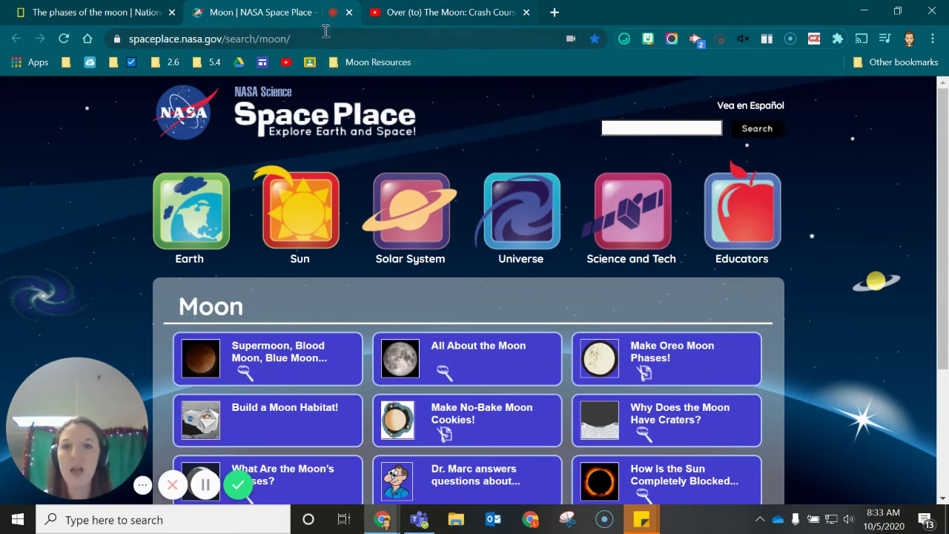
Close the YouTube and NASA pages and load Google Drive from its bookmark in the remaining tab.
{"action": "left_click", "coordinate": [526, 11]}
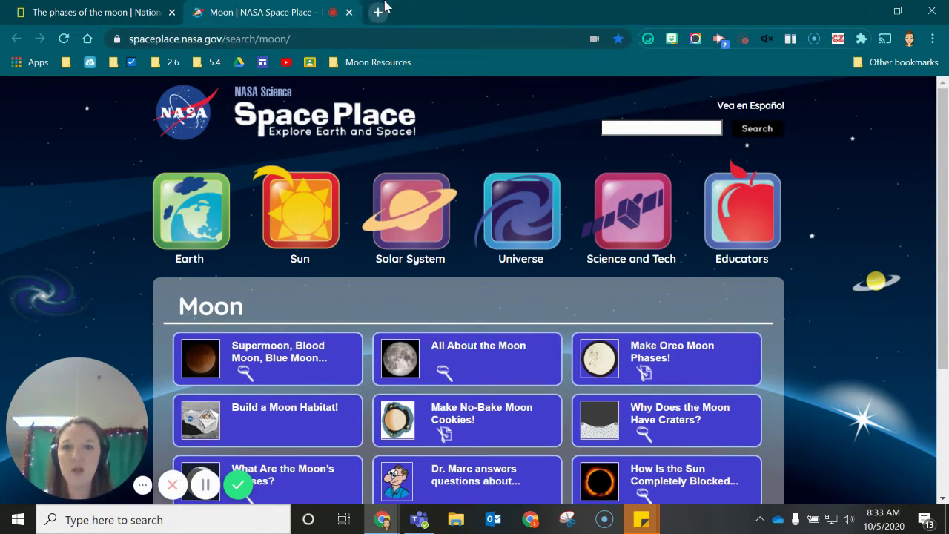
{"action": "left_click", "coordinate": [349, 12]}
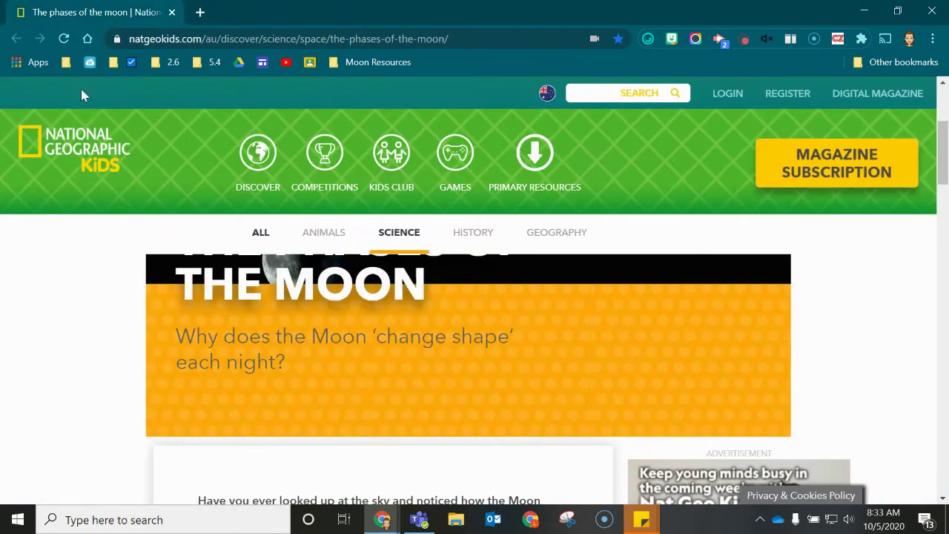
{"action": "left_click", "coordinate": [239, 61]}
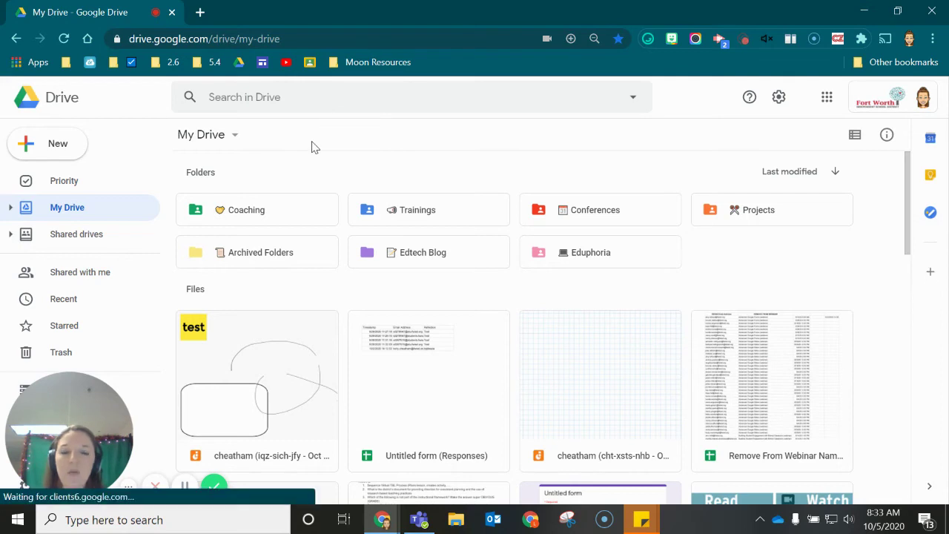
Open all bookmarks of the Moon Resources folder at once and view the YouTube video page.
{"action": "right_click", "coordinate": [383, 66]}
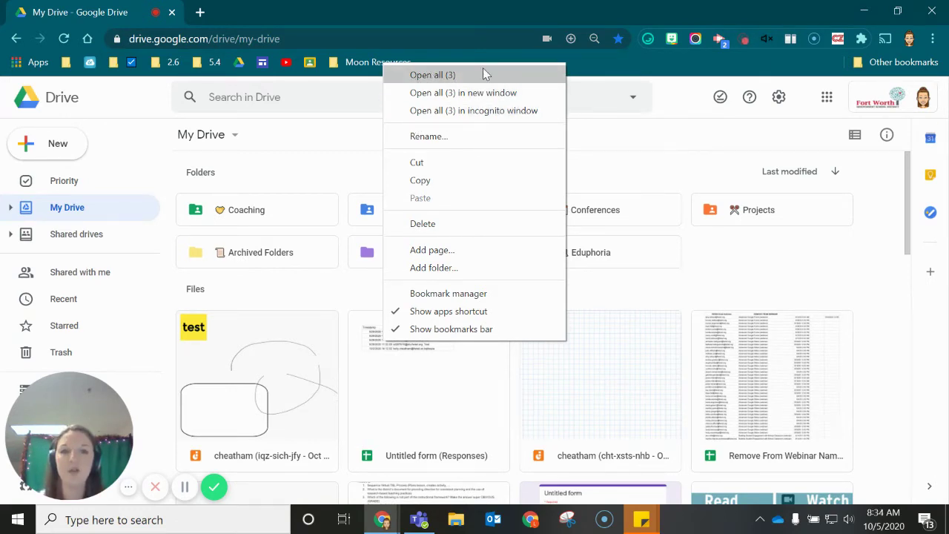
{"action": "left_click", "coordinate": [507, 78]}
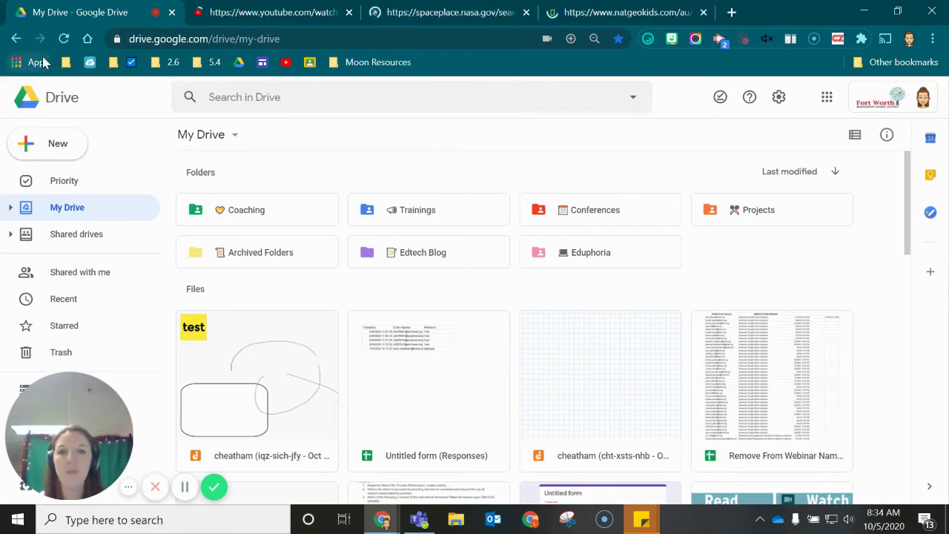
{"action": "left_click", "coordinate": [255, 6]}
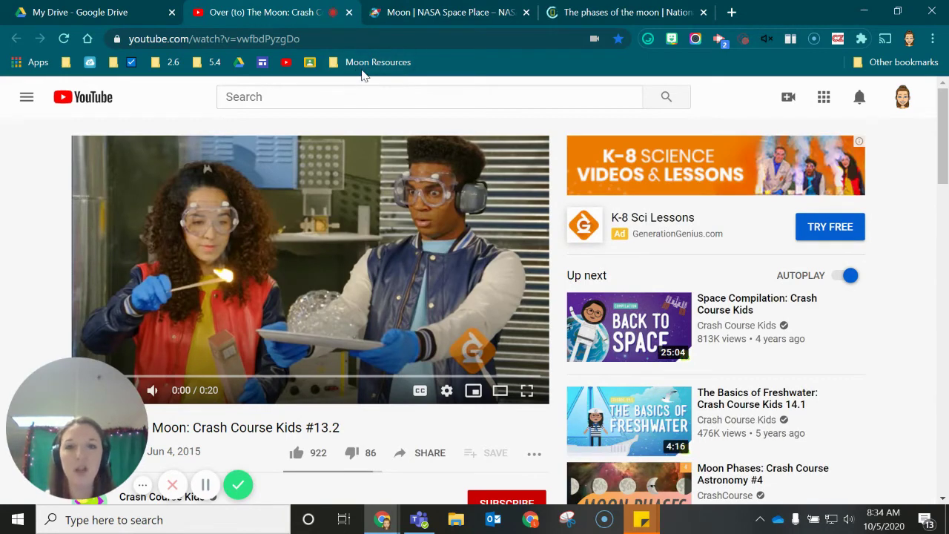
Close the YouTube, NASA and National Geographic Kids pages, leaving only Google Drive open.
{"action": "left_click", "coordinate": [350, 13]}
{"action": "left_click", "coordinate": [349, 13]}
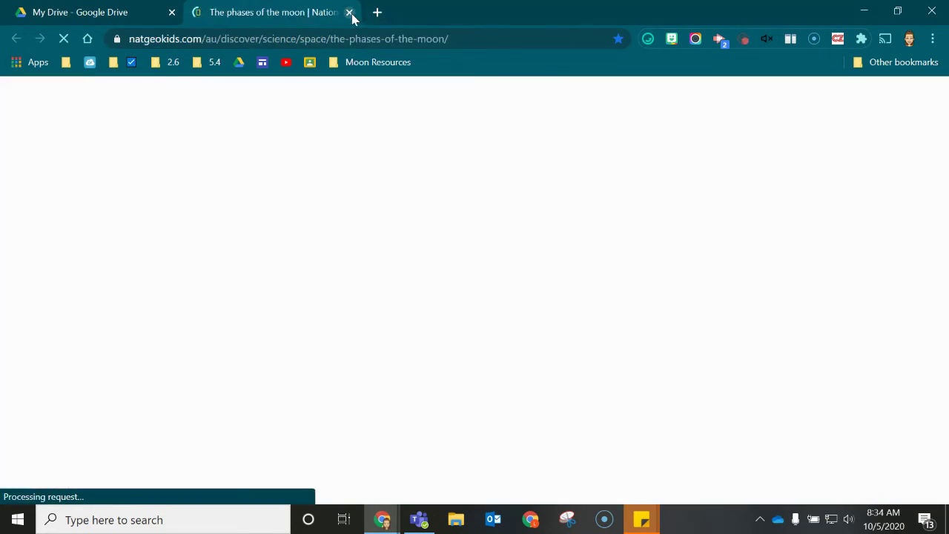
{"action": "left_click", "coordinate": [350, 14]}
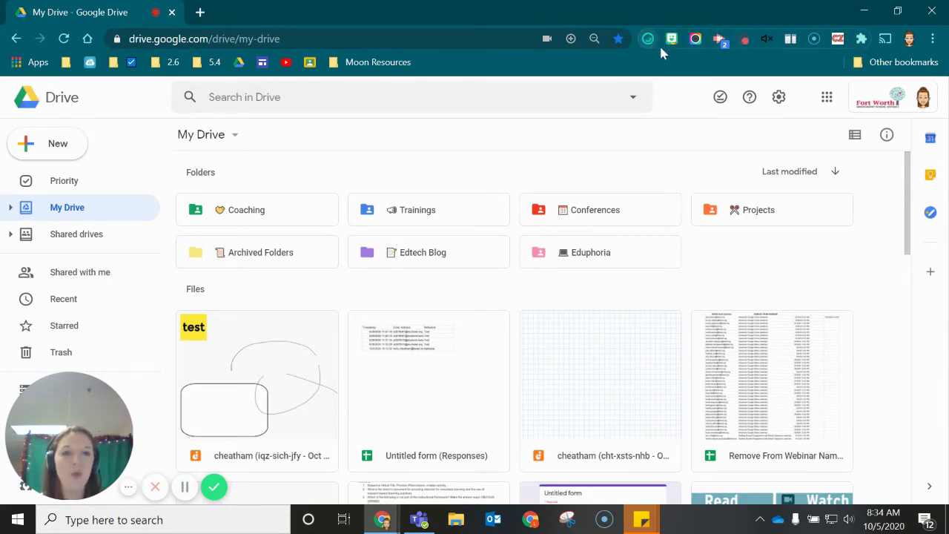
Pin the ColorZilla extension so it shows beside the address bar.
{"action": "left_click", "coordinate": [860, 46]}
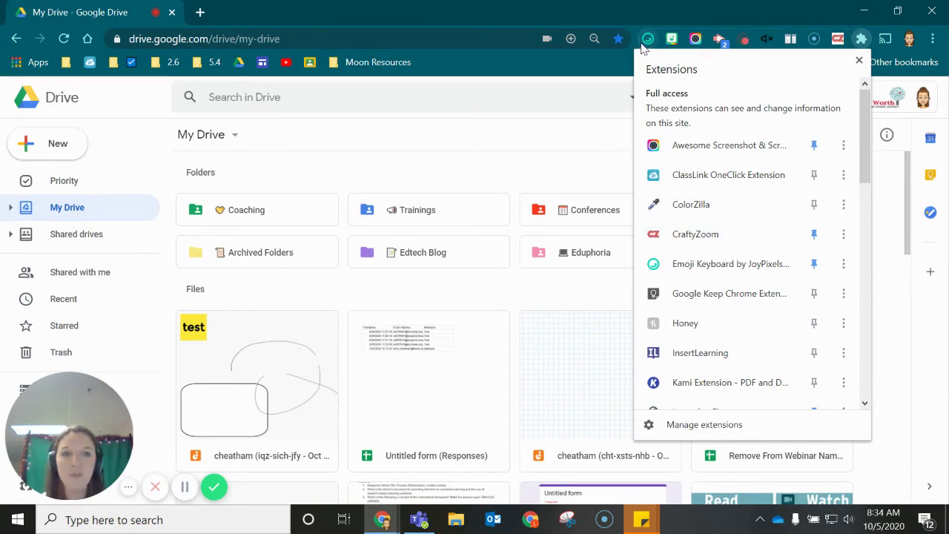
{"action": "left_click", "coordinate": [814, 207]}
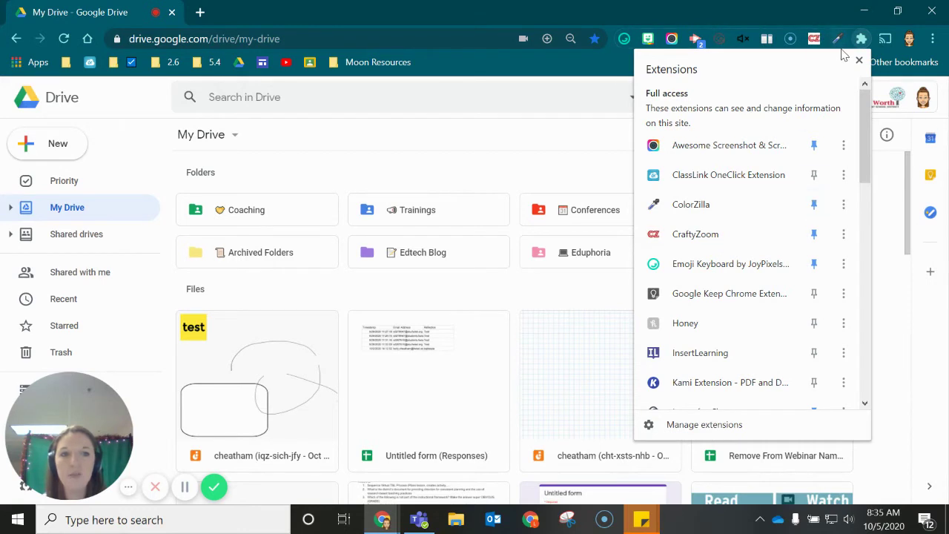
Unpin the ColorZilla and CraftyZoom extensions and open the page for managing all extensions.
{"action": "left_click", "coordinate": [813, 207]}
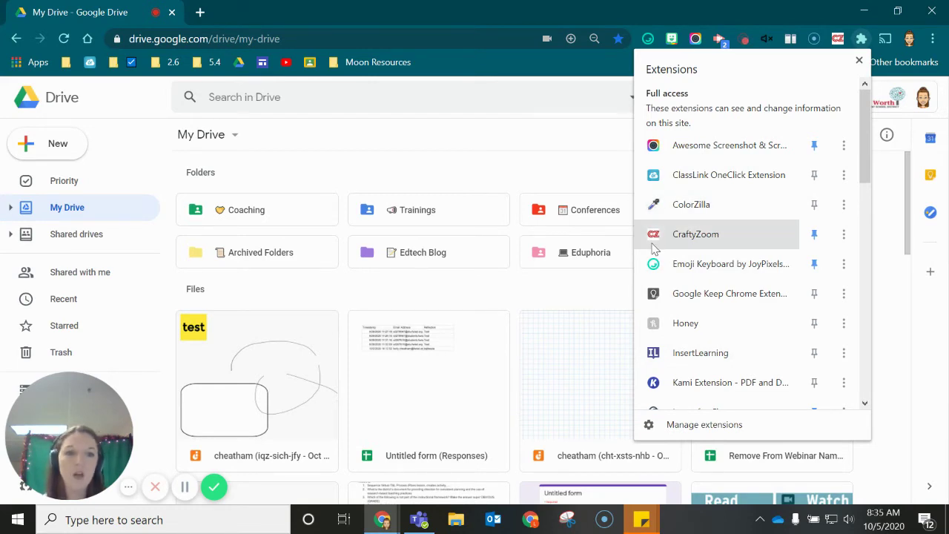
{"action": "left_click", "coordinate": [813, 236]}
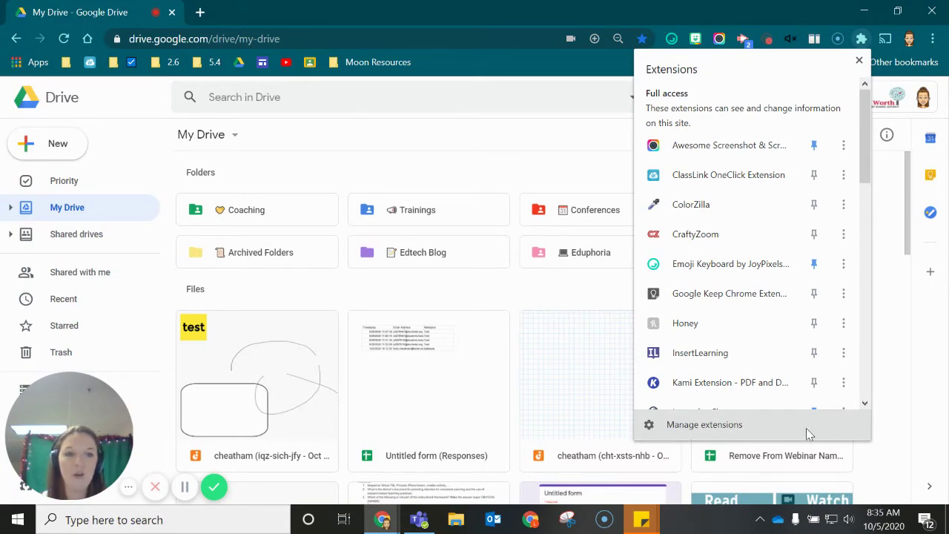
{"action": "left_click", "coordinate": [745, 434]}
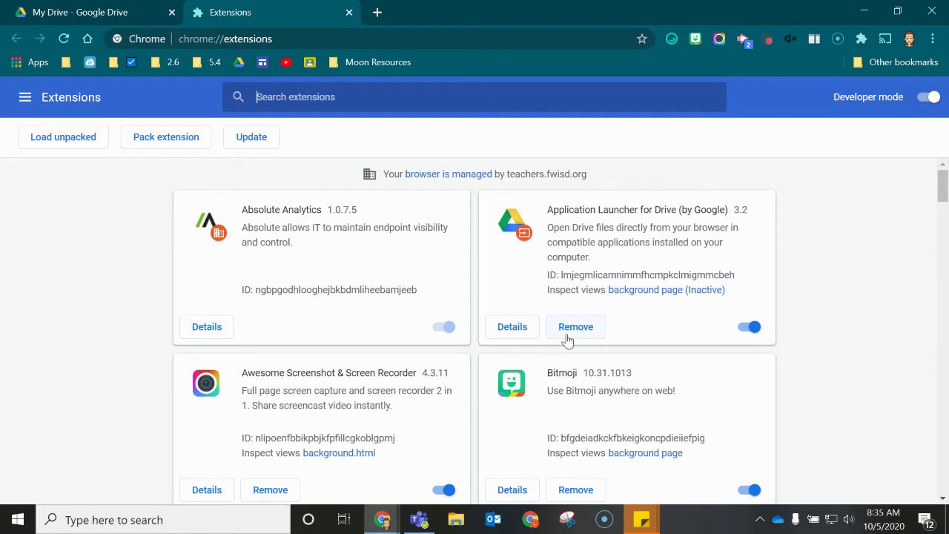
Disable the Application Launcher for Drive extension and re-enable it, repeating the off-and-on switch a second time.
{"action": "left_click", "coordinate": [748, 327]}
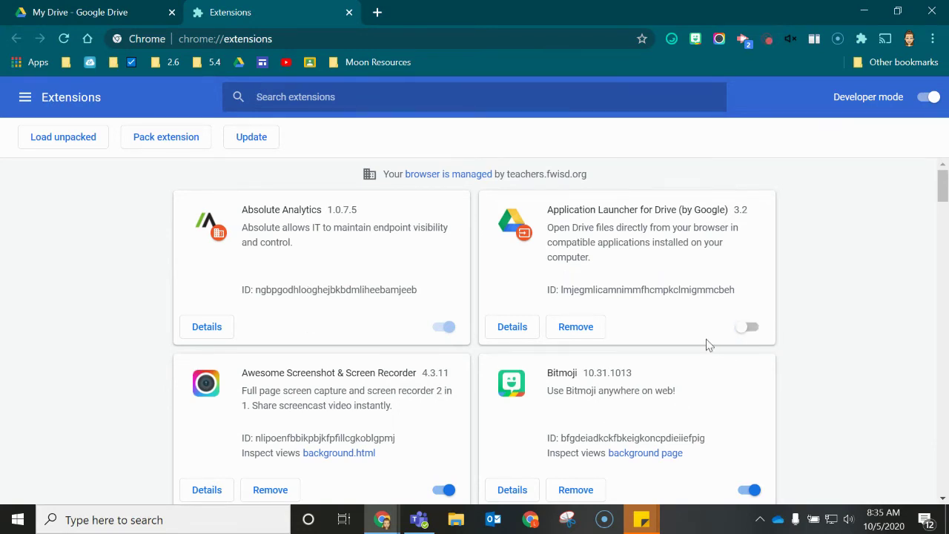
{"action": "left_click", "coordinate": [747, 332]}
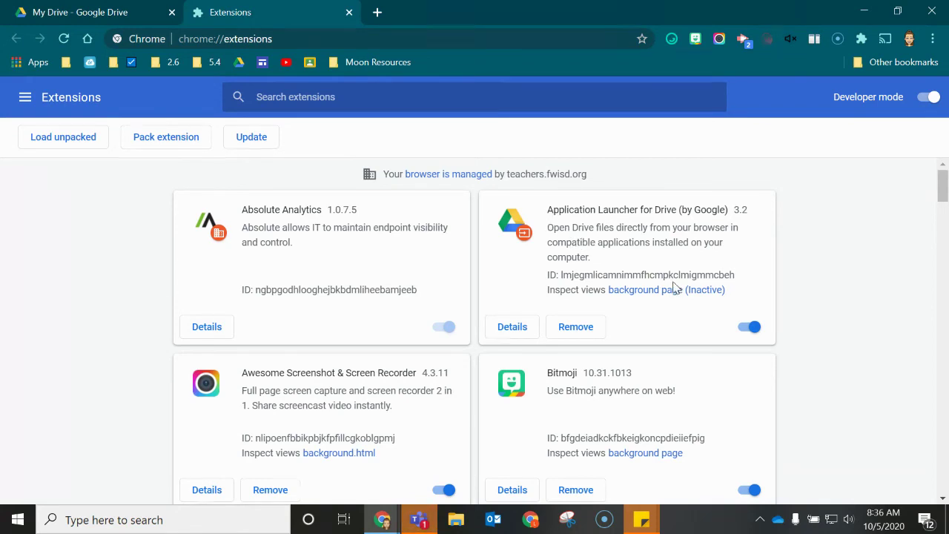
{"action": "left_click", "coordinate": [748, 327]}
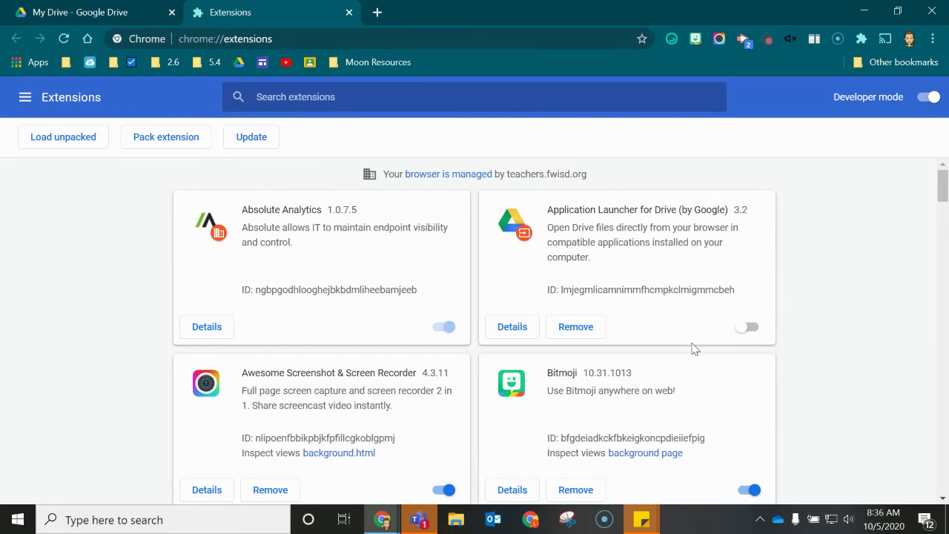
{"action": "left_click", "coordinate": [750, 327]}
{"action": "scroll", "coordinate": [684, 364], "scroll_direction": "down", "scroll_amount": 2}
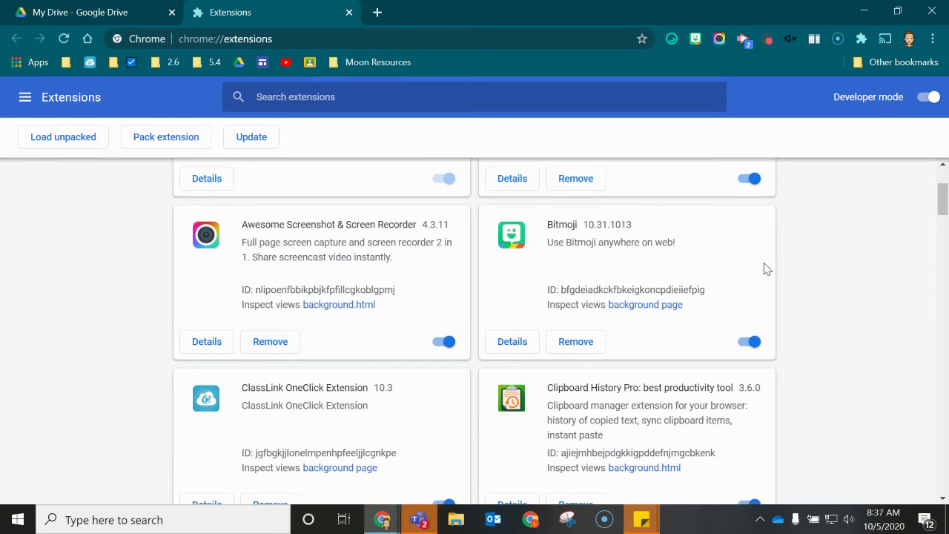
Open the browser settings, run the Safety check and review its results.
{"action": "left_click", "coordinate": [934, 41]}
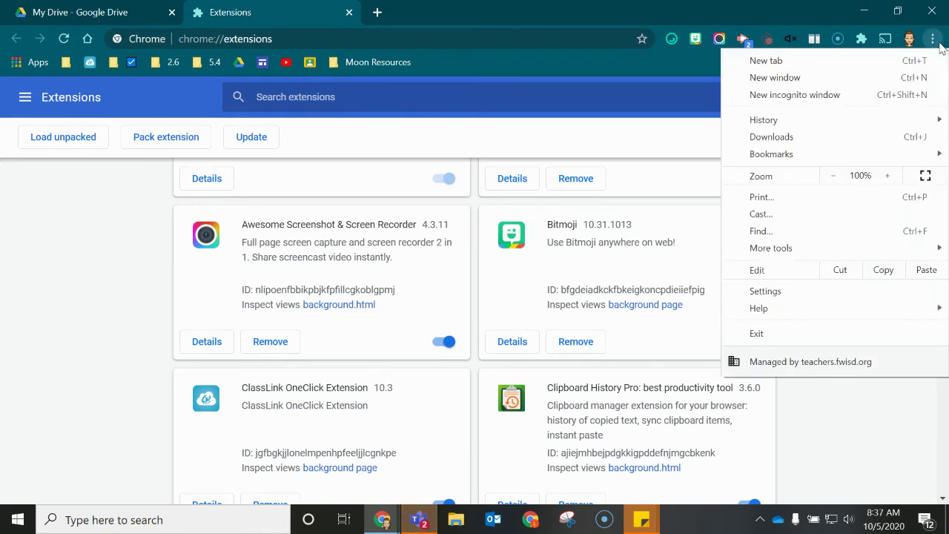
{"action": "left_click", "coordinate": [803, 293]}
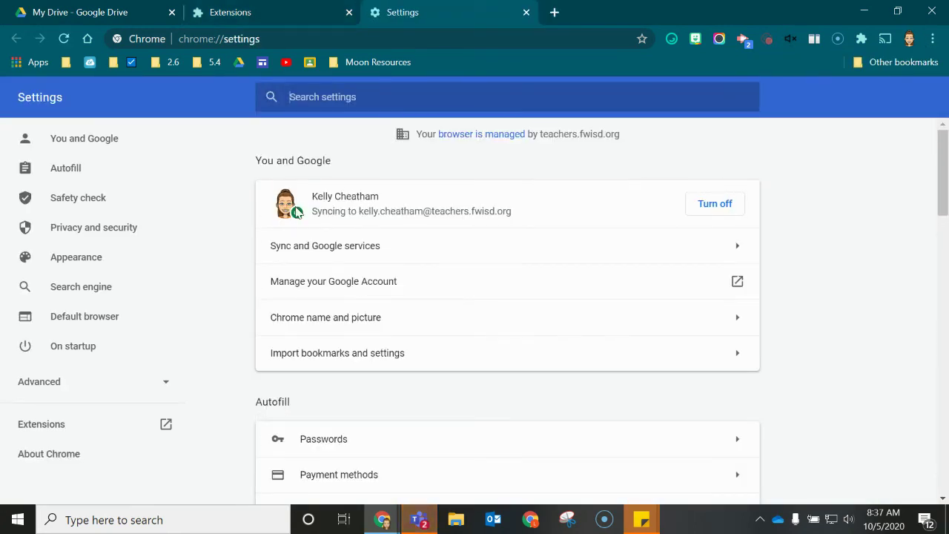
{"action": "scroll", "coordinate": [771, 216], "scroll_direction": "down", "scroll_amount": 3}
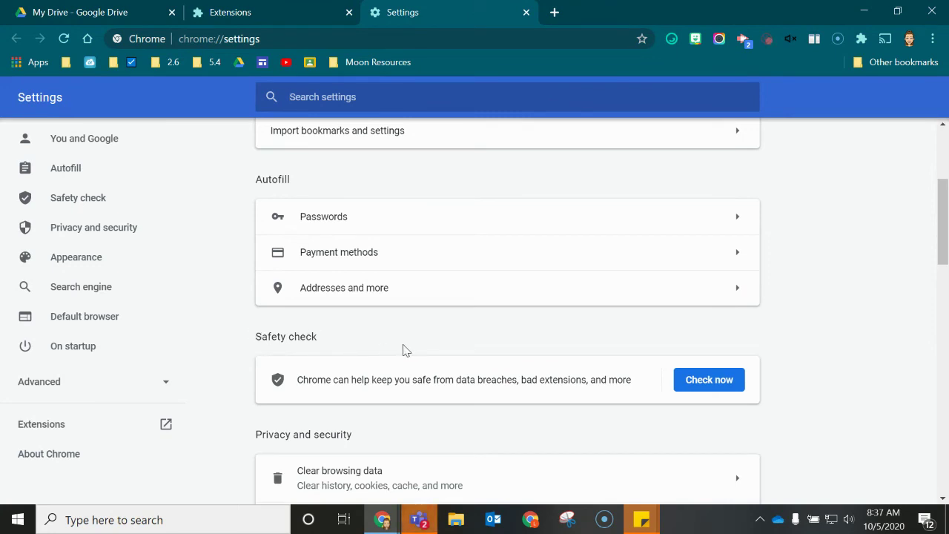
{"action": "scroll", "coordinate": [404, 349], "scroll_direction": "up", "scroll_amount": 2}
{"action": "scroll", "coordinate": [375, 140], "scroll_direction": "up", "scroll_amount": 1}
{"action": "scroll", "coordinate": [453, 170], "scroll_direction": "down", "scroll_amount": 3}
{"action": "left_click", "coordinate": [711, 387]}
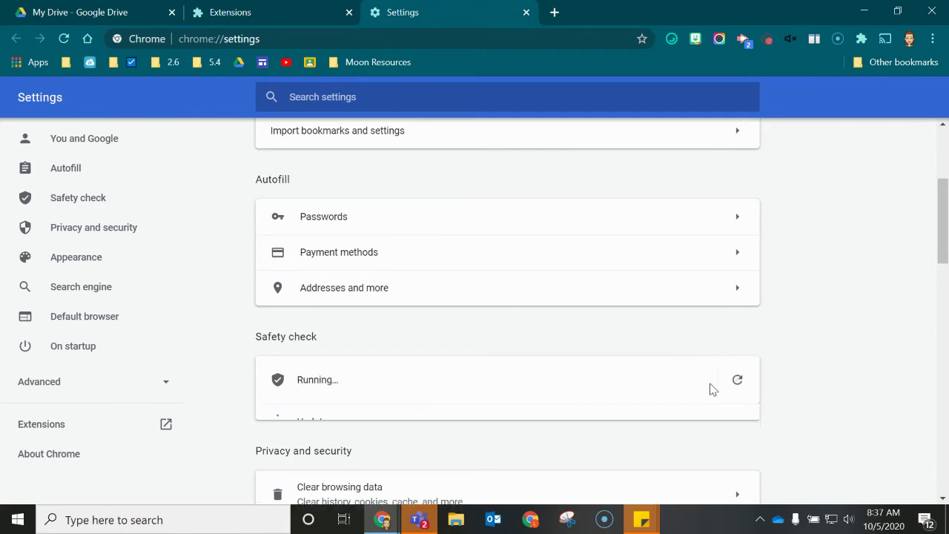
{"action": "scroll", "coordinate": [348, 411], "scroll_direction": "down", "scroll_amount": 2}
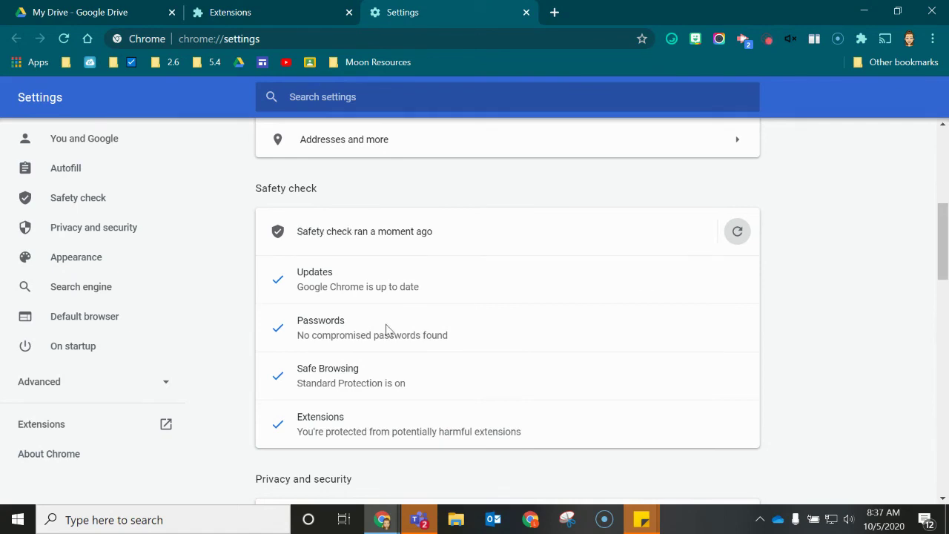
{"action": "scroll", "coordinate": [462, 328], "scroll_direction": "down", "scroll_amount": 3}
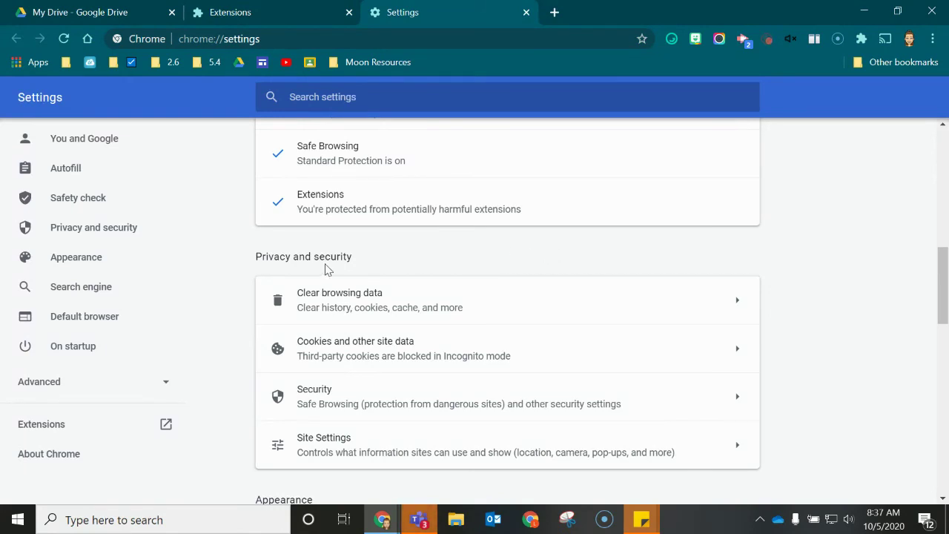
{"action": "scroll", "coordinate": [353, 267], "scroll_direction": "up", "scroll_amount": 3}
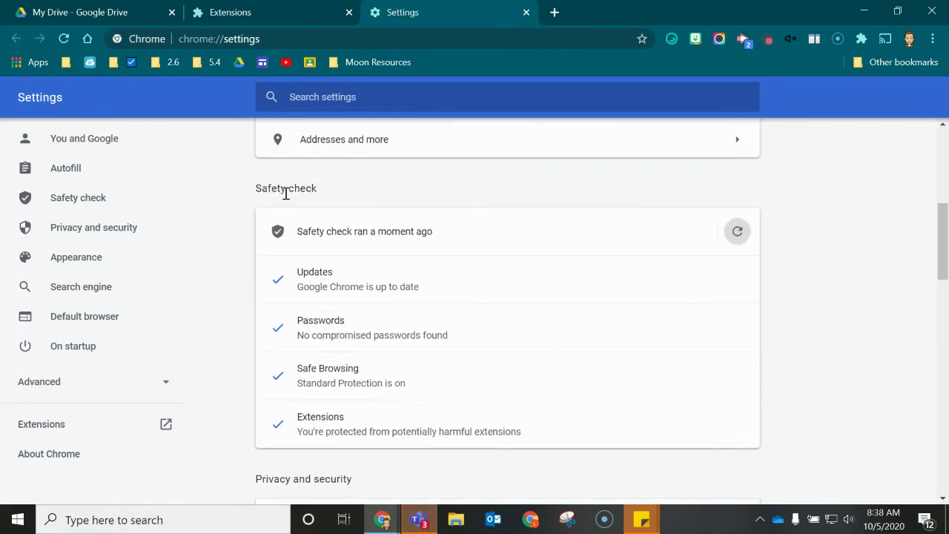
Open the Clear browsing data dialog from the Privacy and security settings.
{"action": "scroll", "coordinate": [259, 186], "scroll_direction": "down", "scroll_amount": 2}
{"action": "scroll", "coordinate": [261, 191], "scroll_direction": "down", "scroll_amount": 1}
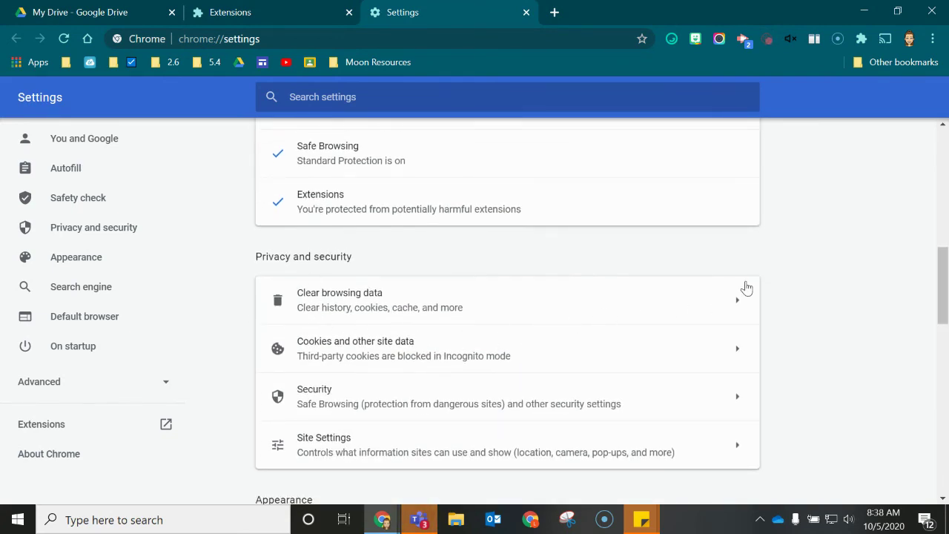
{"action": "left_click", "coordinate": [932, 41]}
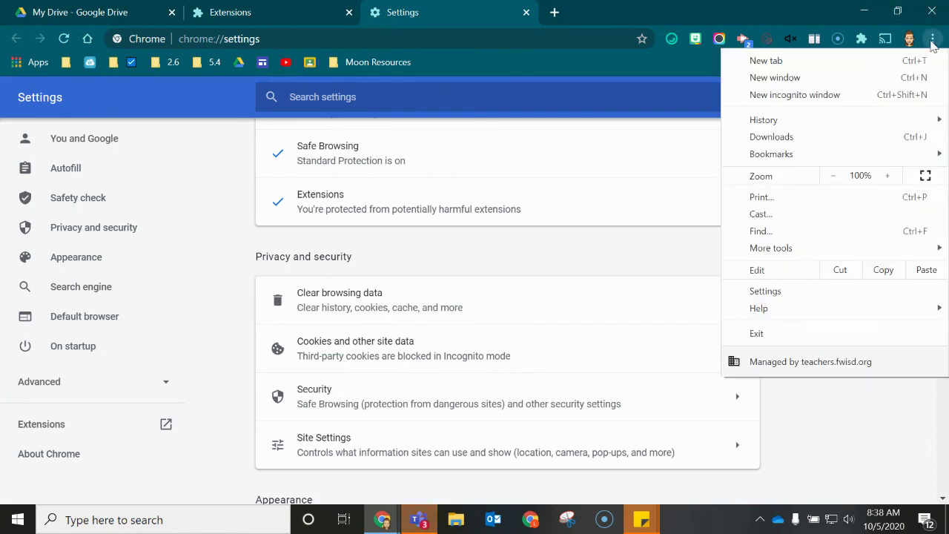
{"action": "mouse_move", "coordinate": [829, 252]}
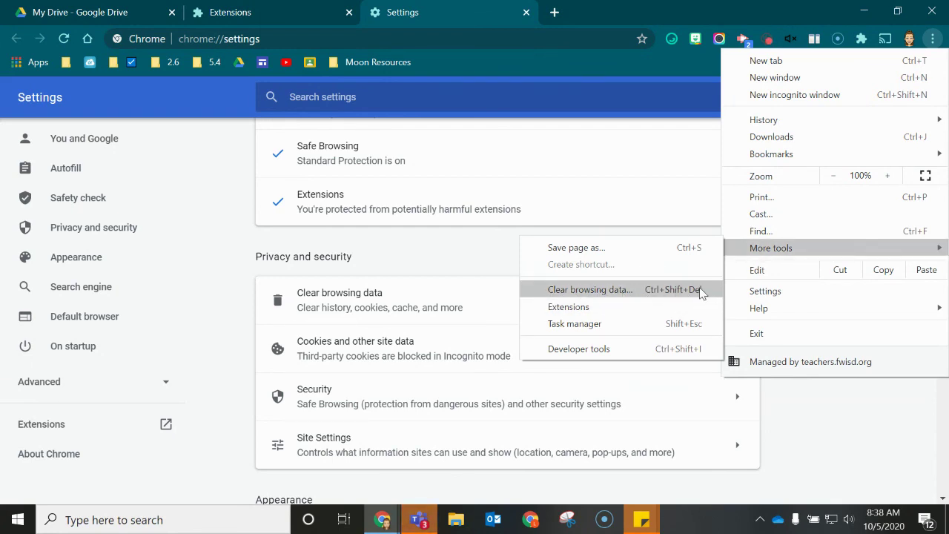
{"action": "left_click", "coordinate": [375, 296]}
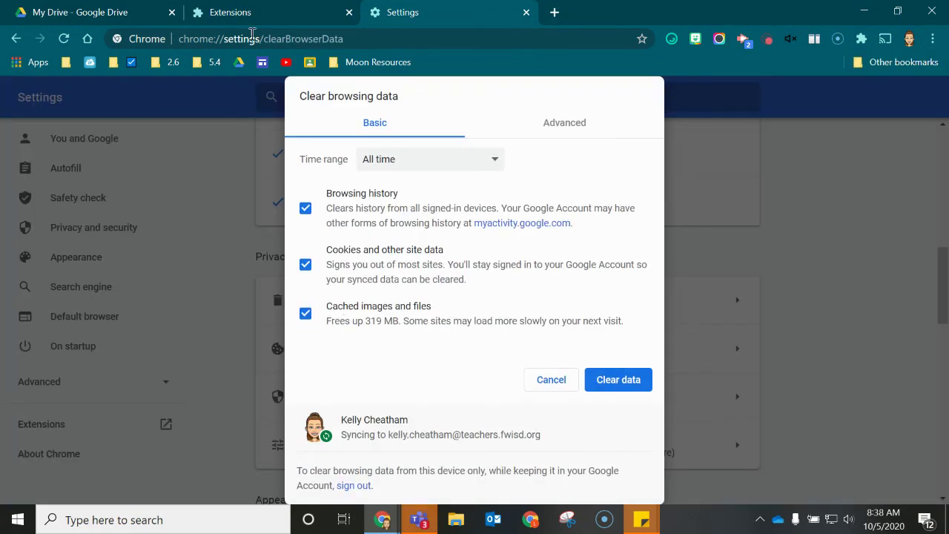
View the time range choices for clearing browsing data, leaving the range at All time.
{"action": "left_click_drag", "start_coordinate": [252, 20], "coordinate": [155, 65]}
{"action": "left_click", "coordinate": [402, 159]}
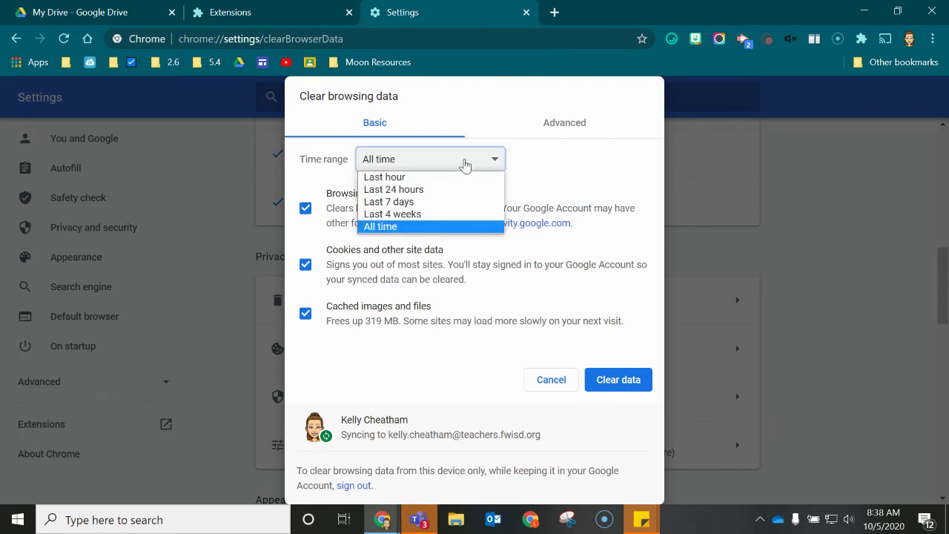
{"action": "left_click", "coordinate": [561, 169]}
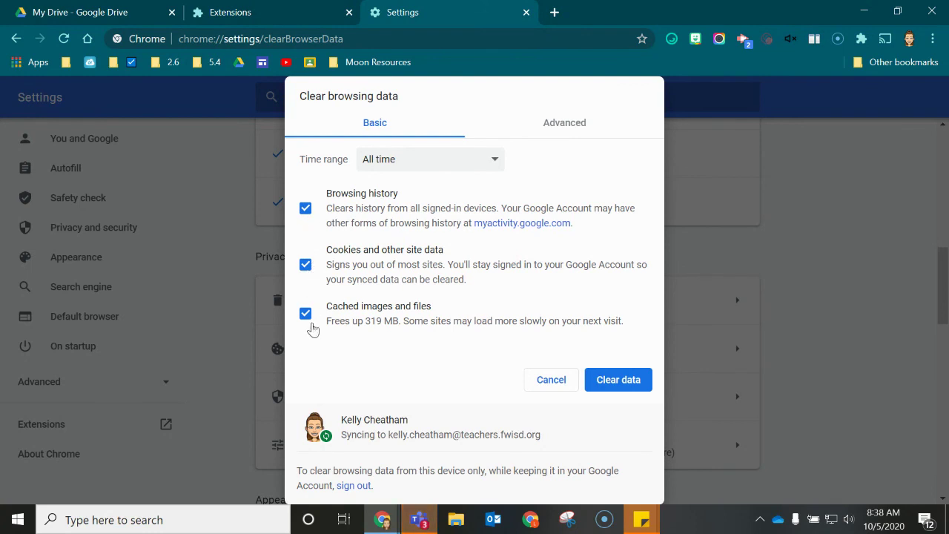